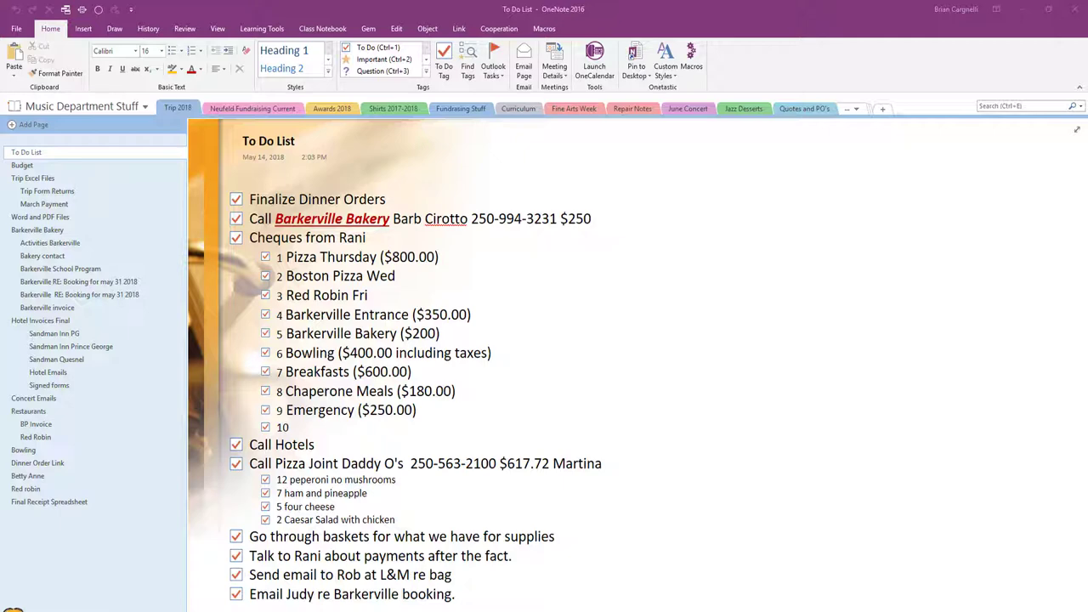
Review the Budget page and the Final Receipt Spreadsheet page in the Trip 2018 section, including the totals under each table.
left_click(51, 163)
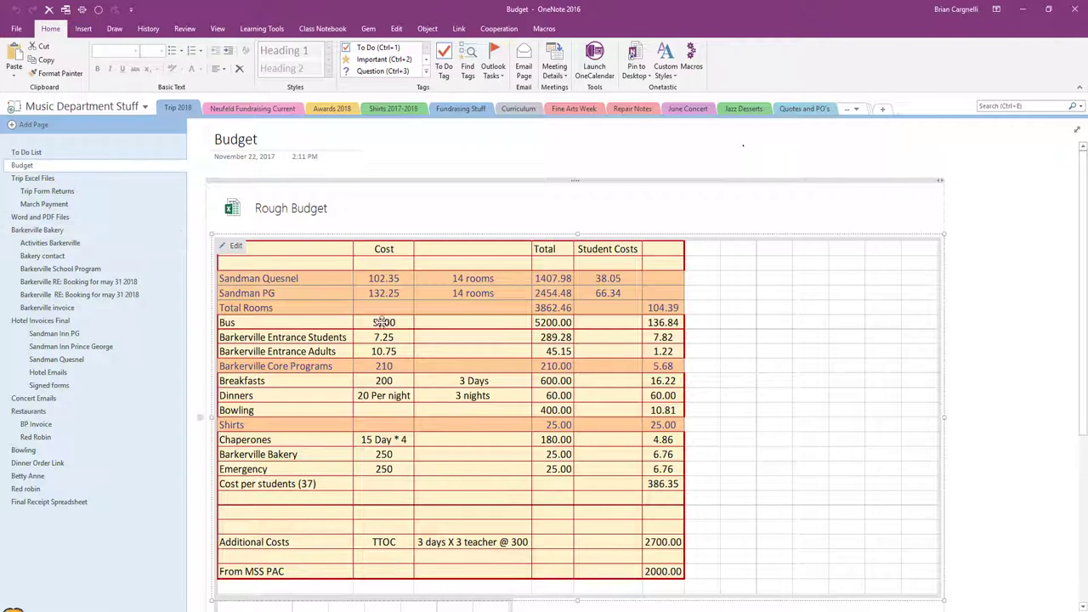
scroll(383, 321, "down", 5)
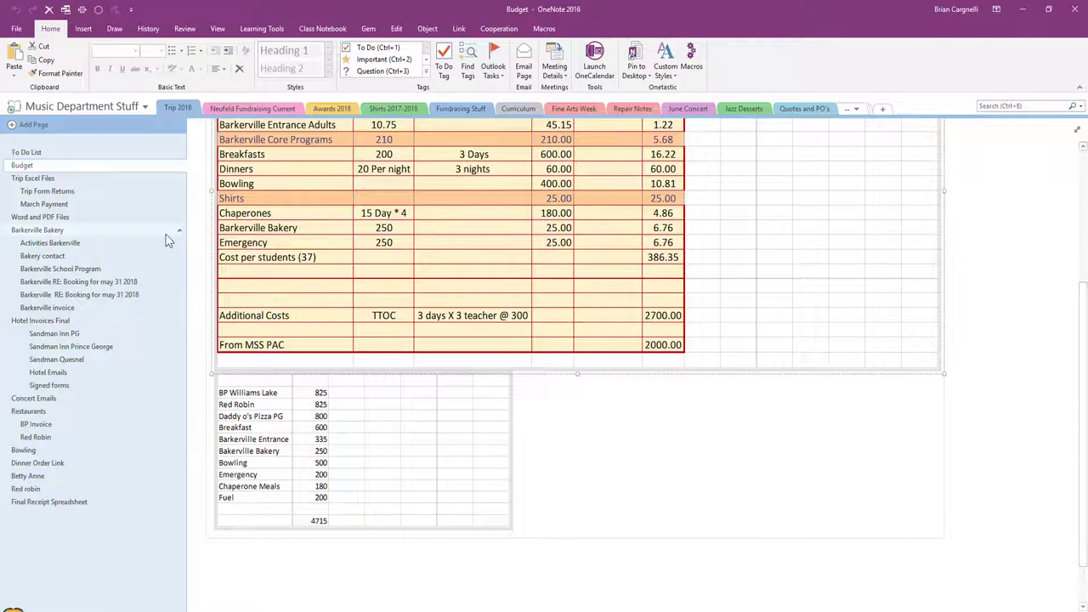
left_click(102, 502)
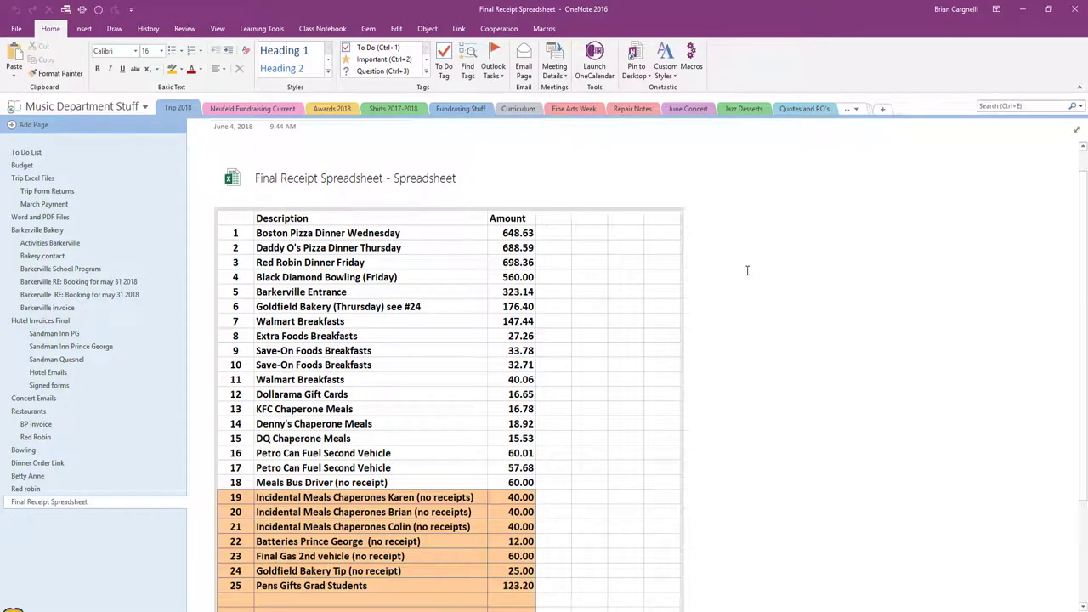
scroll(748, 270, "down", 4)
scroll(747, 271, "up", 3)
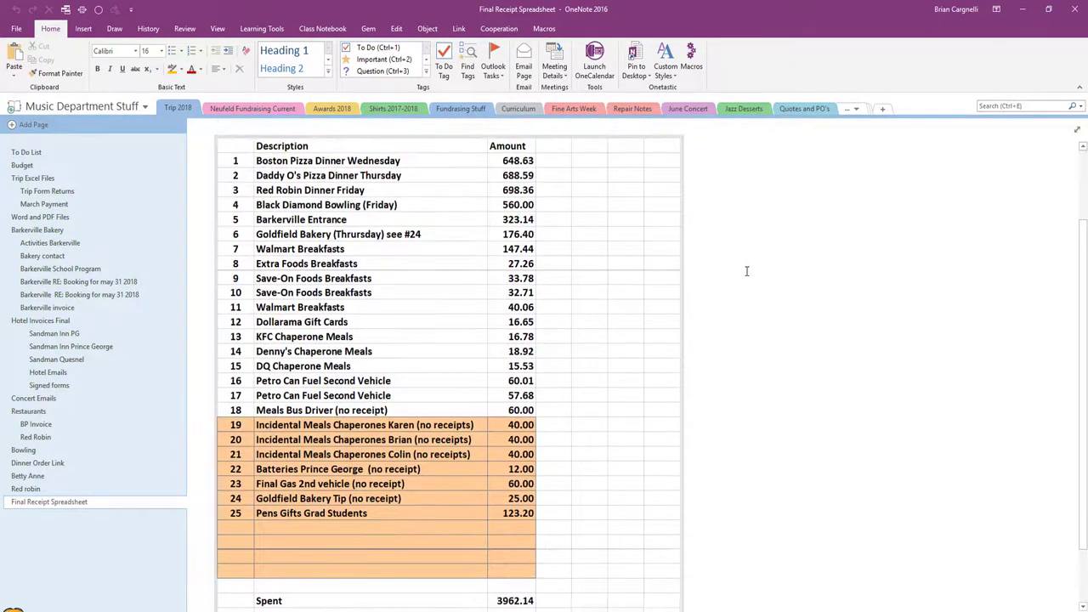
scroll(747, 271, "down", 1)
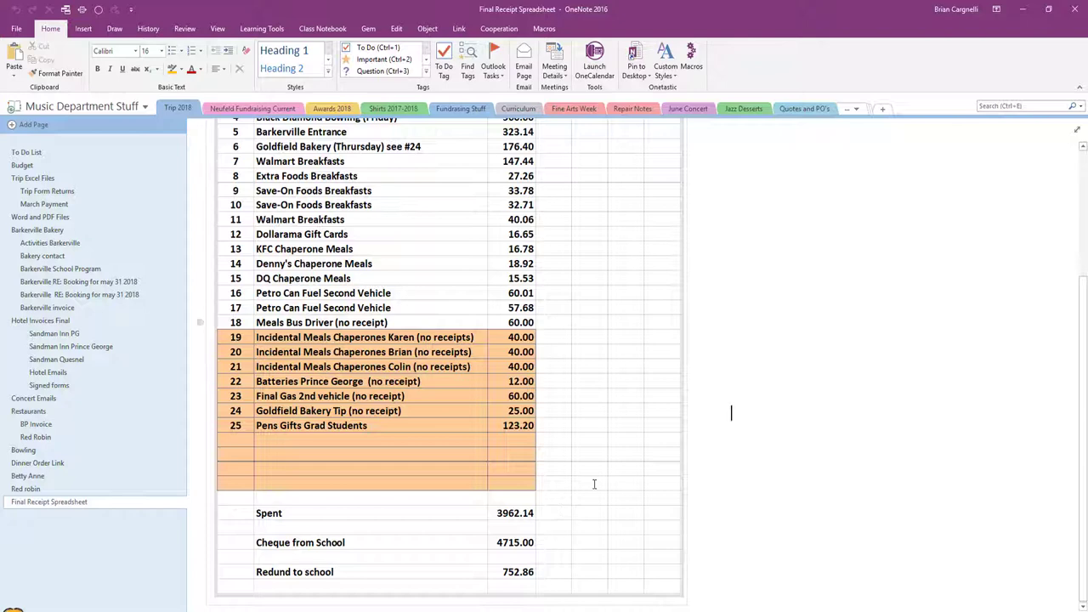
scroll(594, 484, "up", 4)
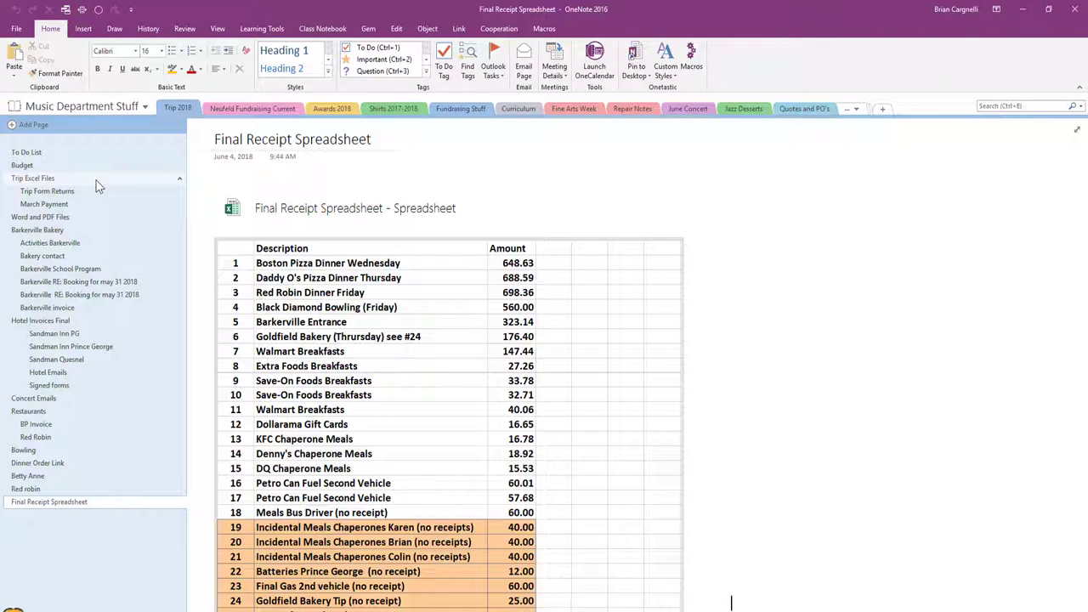
Open the Barkerville Bakery page and read through the saved emails about the May 31 trip.
left_click(78, 231)
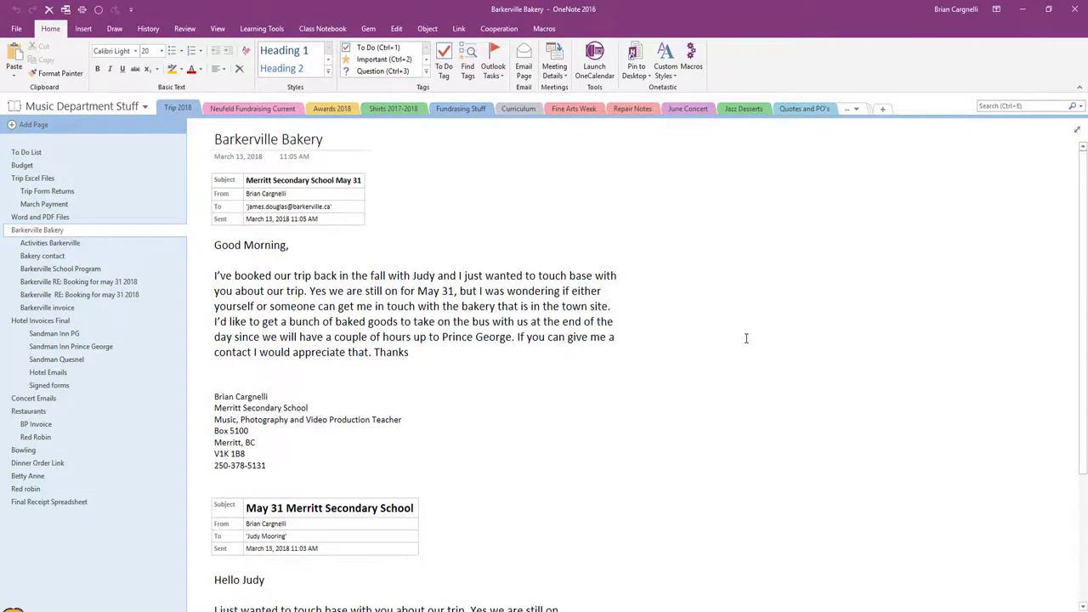
scroll(746, 340, "down", 3)
scroll(747, 340, "down", 2)
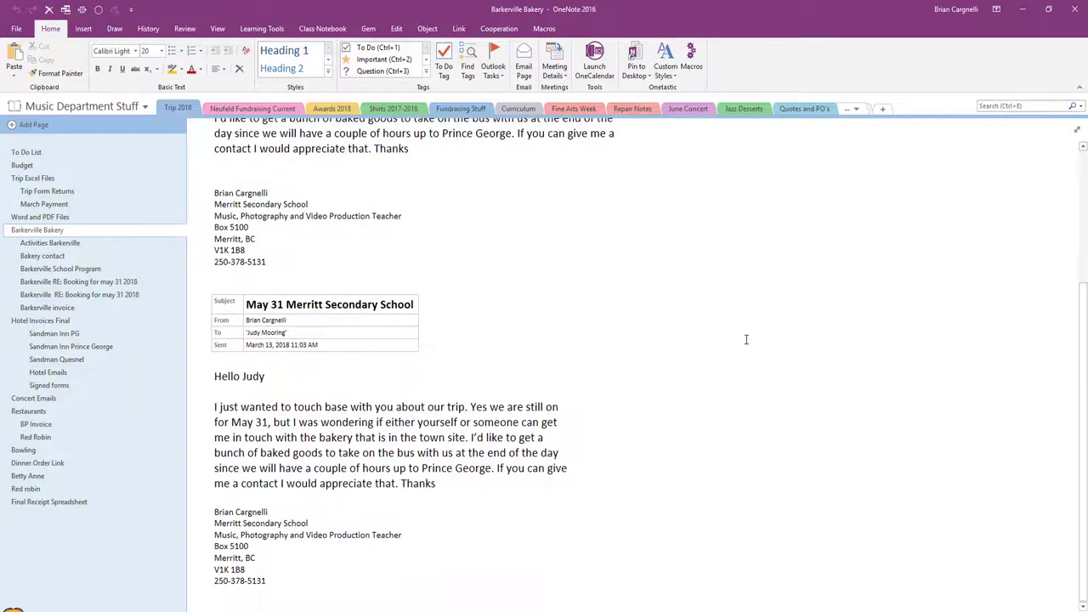
scroll(747, 340, "up", 1)
Browse the Barkerville Bakery subpages in order, from Activities Barkerville through the school program and booking emails to Barkerville invoice.
left_click(102, 244)
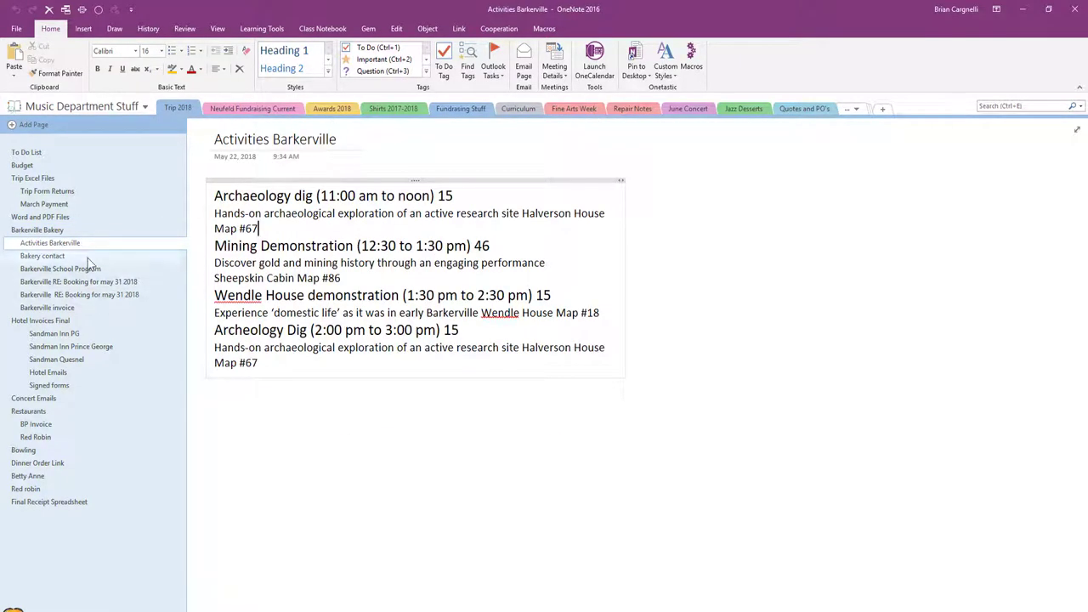
left_click(88, 256)
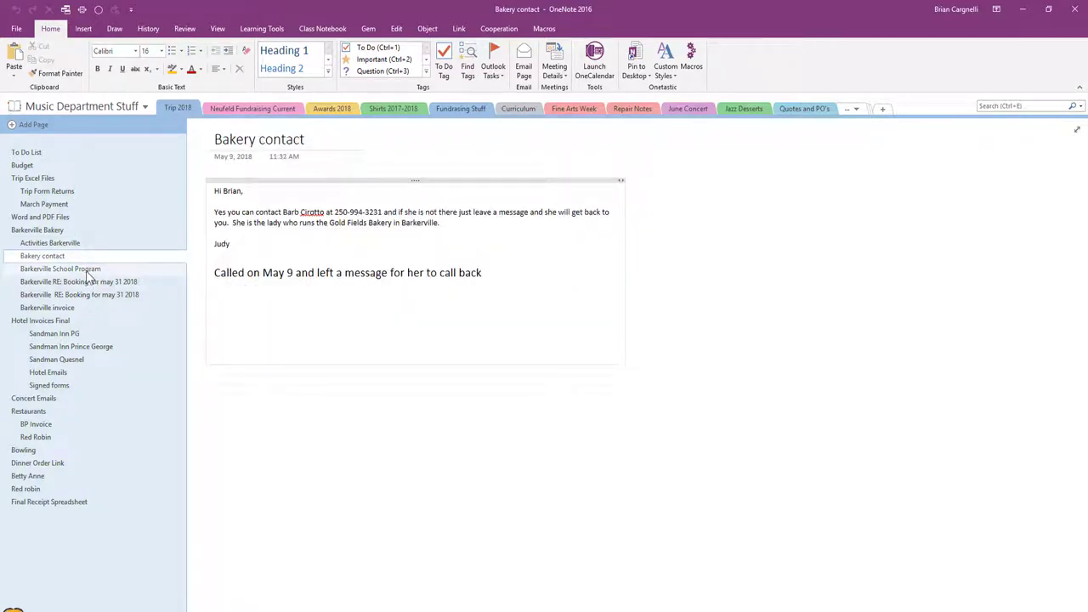
left_click(86, 270)
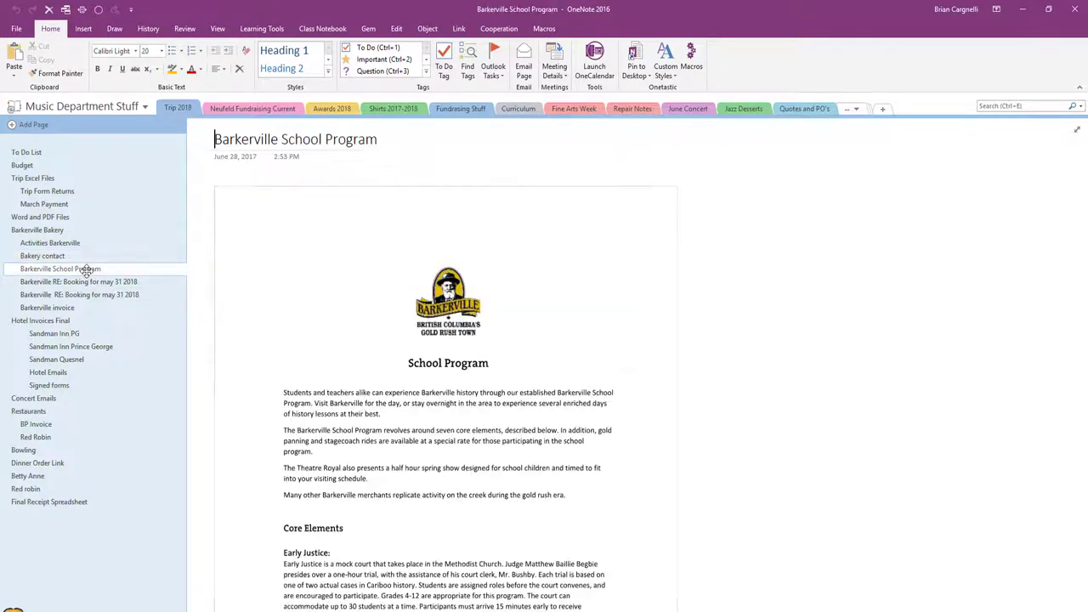
scroll(194, 308, "down", 3)
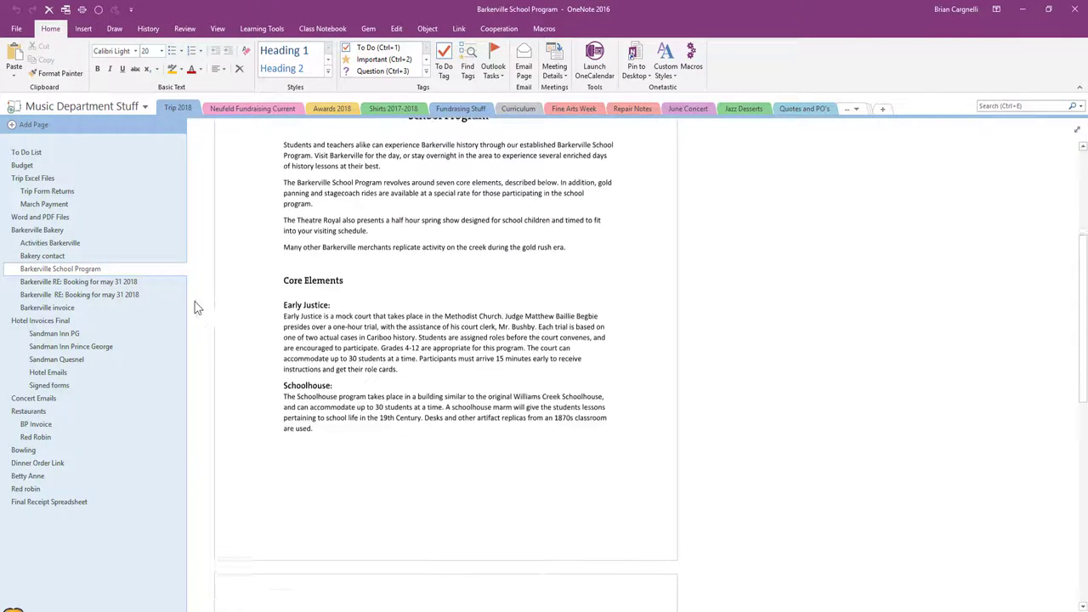
left_click(85, 282)
left_click(80, 297)
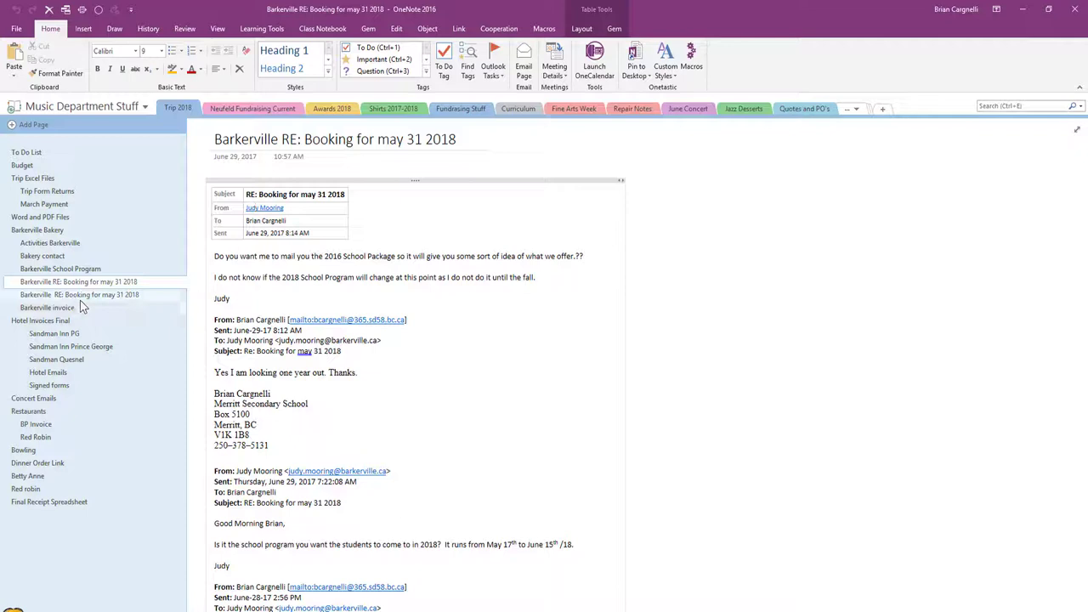
left_click(74, 308)
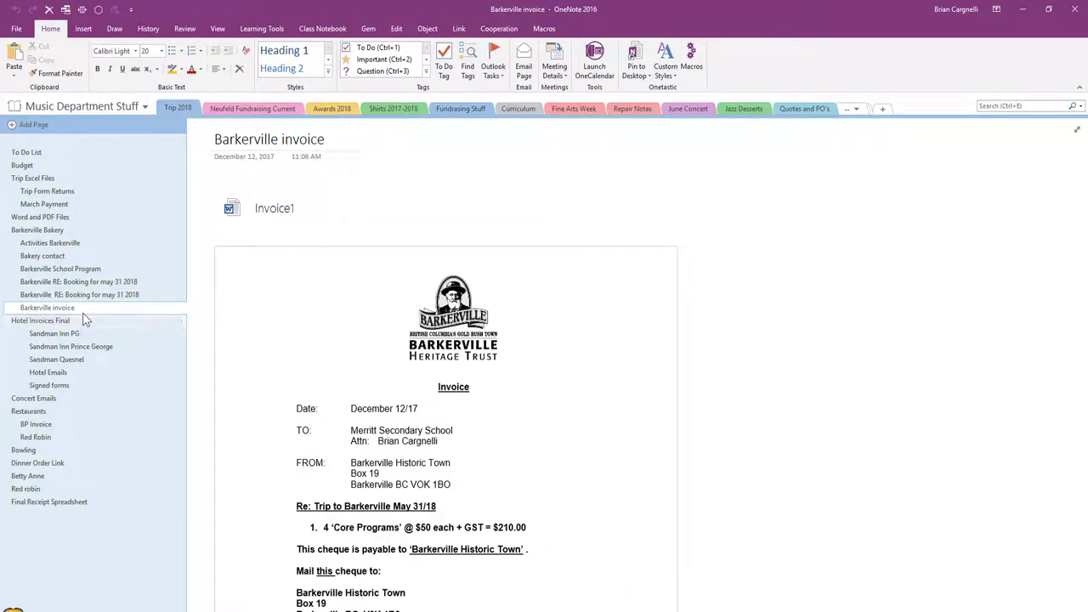
View the Hotel Invoices Final page and its Sandman Inn PG, Sandman Inn Prince George and Sandman Quesnel subpages, returning to the parent page.
left_click(86, 322)
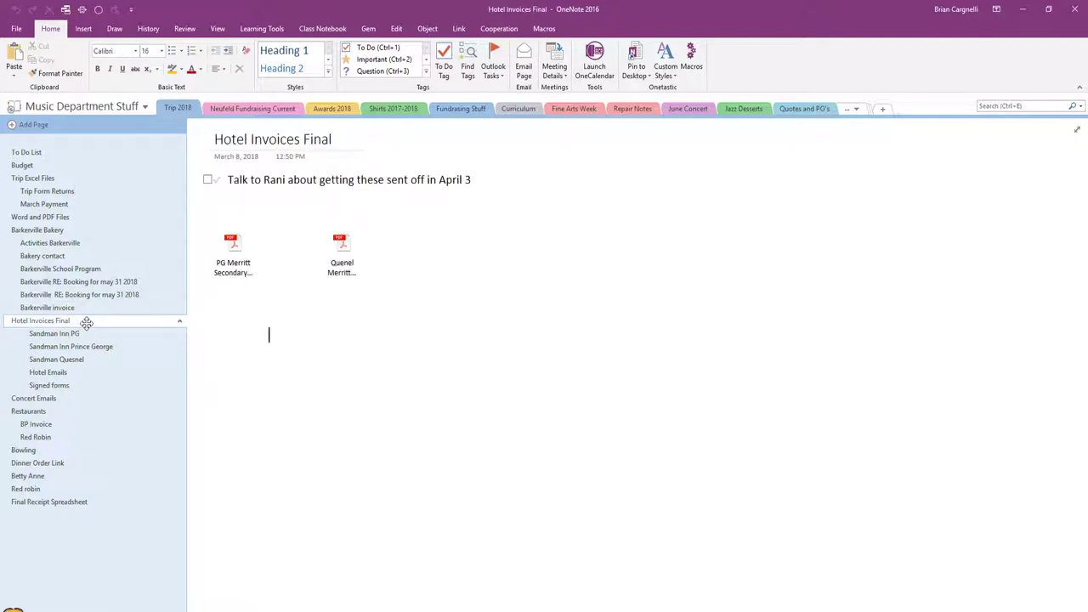
left_click(92, 333)
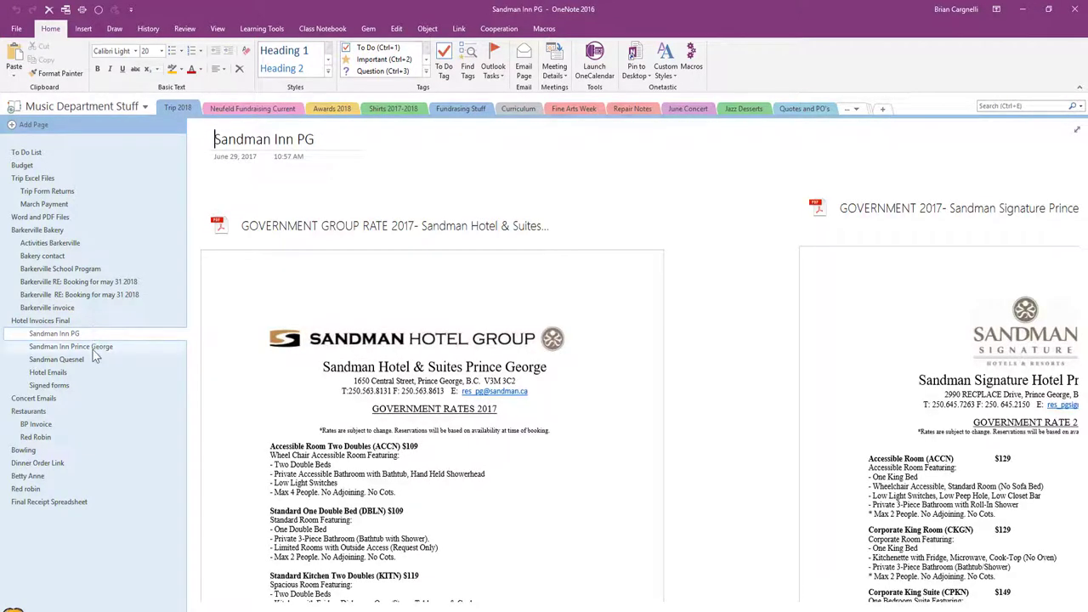
left_click(95, 348)
left_click(85, 362)
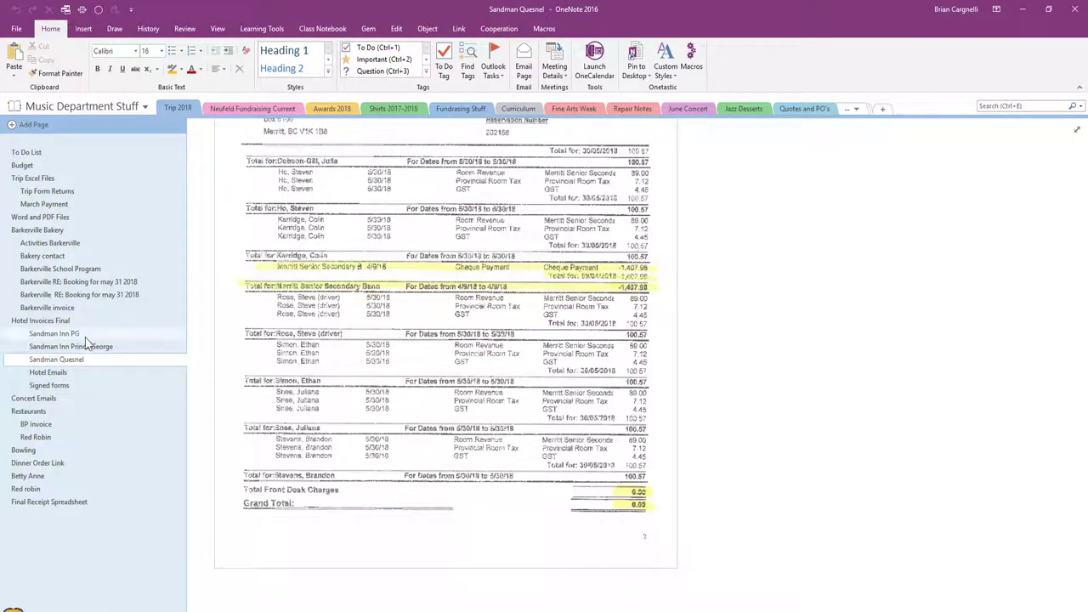
left_click(69, 321)
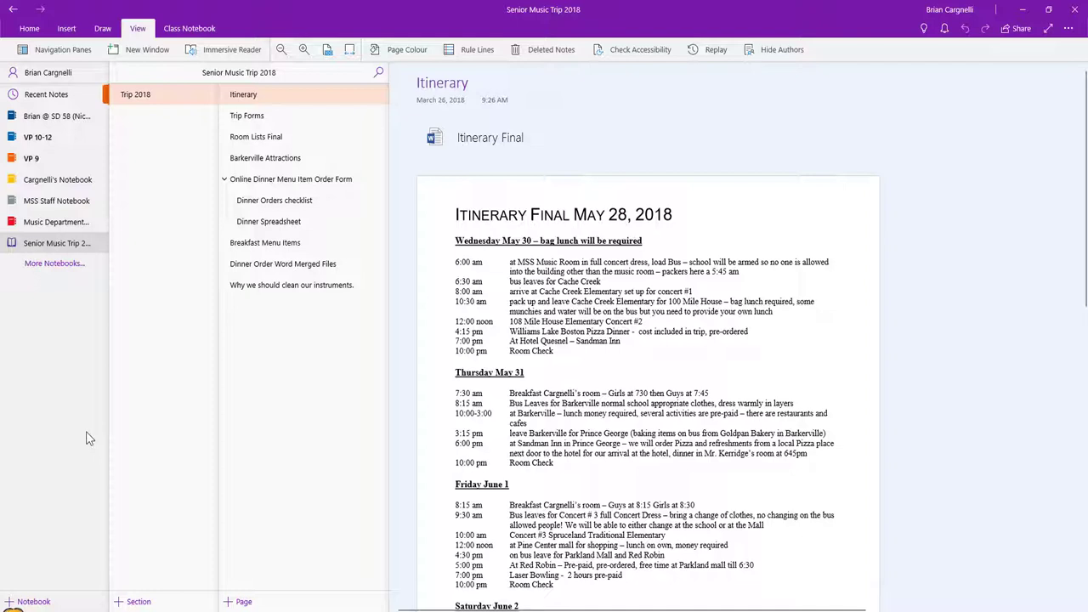
View the Trip Forms and Room Lists Final pages in the Senior Music Trip 2018 notebook.
left_click(242, 115)
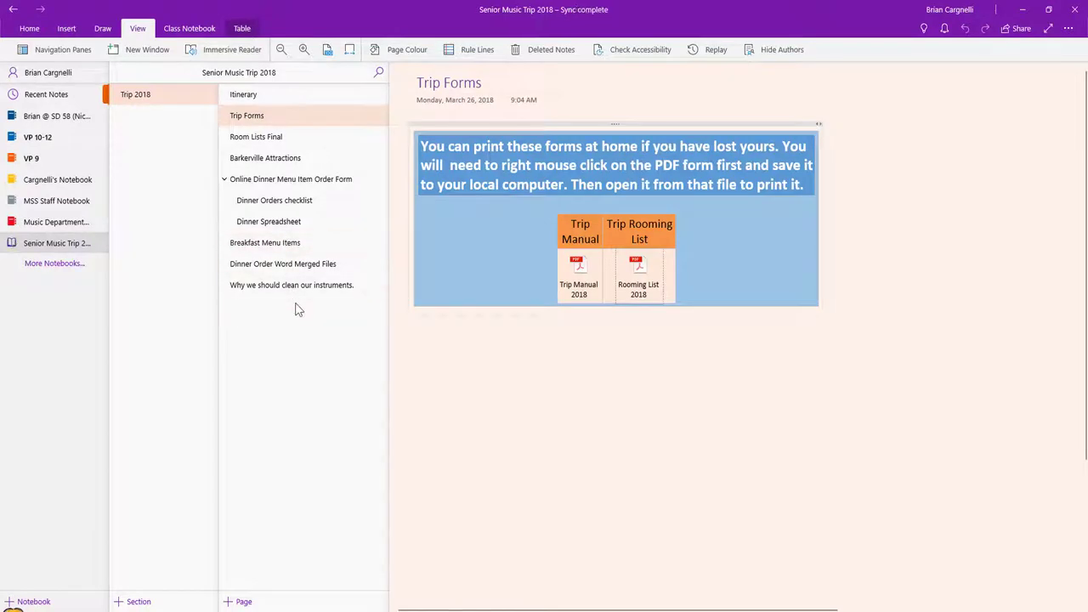
left_click_drag(274, 139, 275, 143)
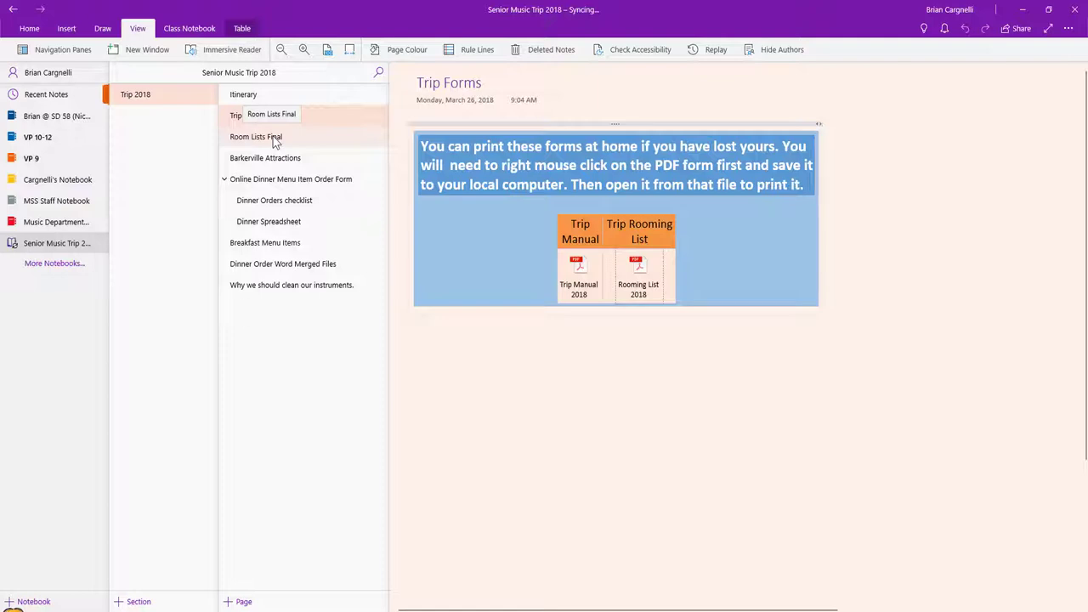
left_click(275, 139)
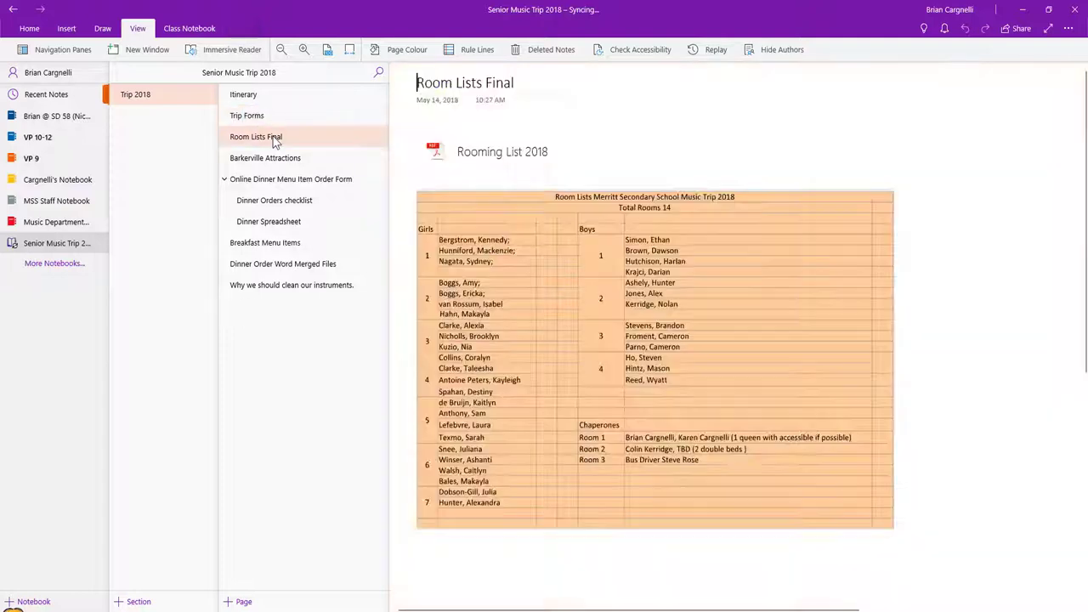
Open the Barkerville Attractions page and look through its activity sign-up table.
left_click(272, 160)
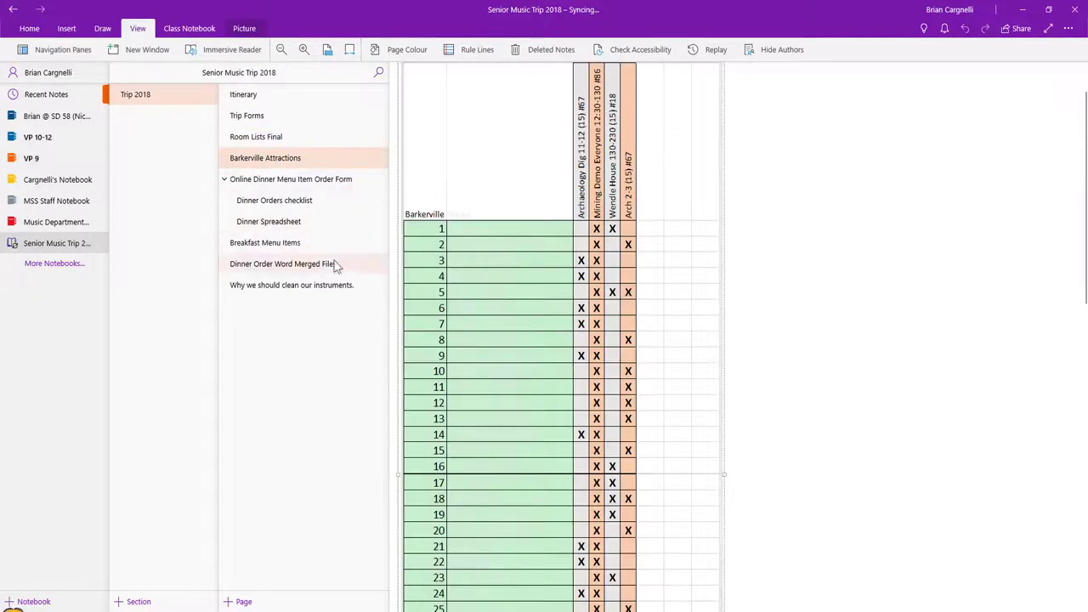
left_click(478, 245)
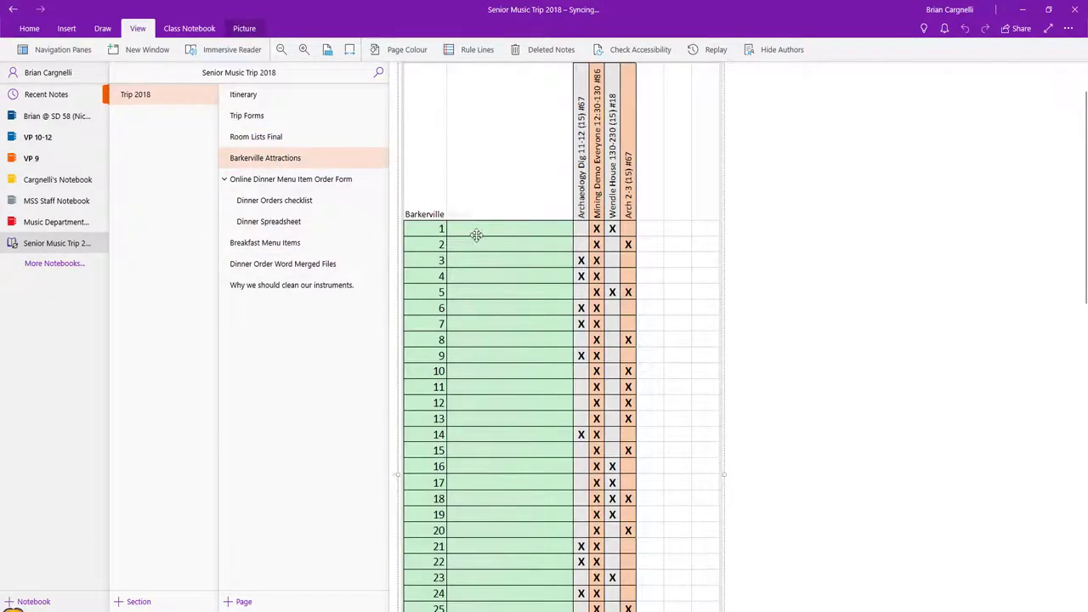
scroll(476, 236, "down", 5)
scroll(476, 236, "up", 6)
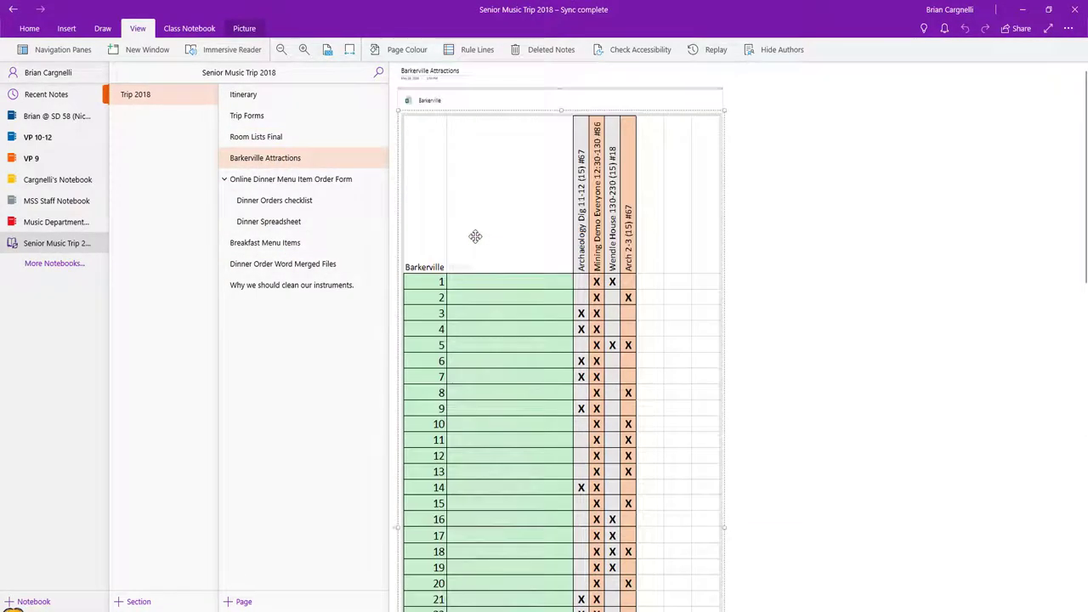
Open the Online Dinner Menu Item Order Form page and examine the embedded dinner order form.
left_click_drag(284, 180, 230, 181)
left_click(230, 180)
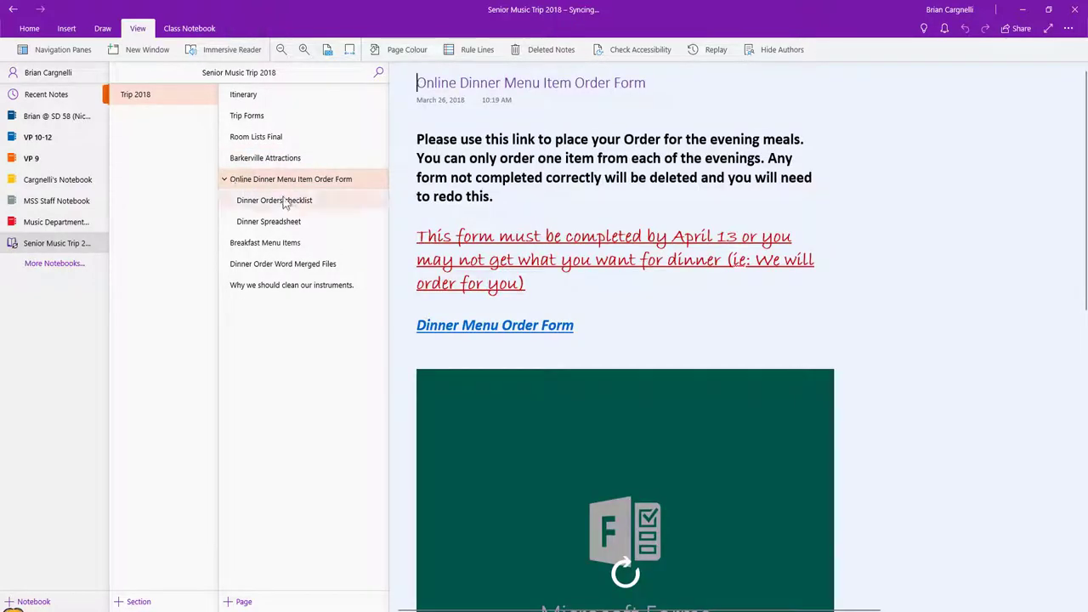
left_click_drag(286, 204, 284, 205)
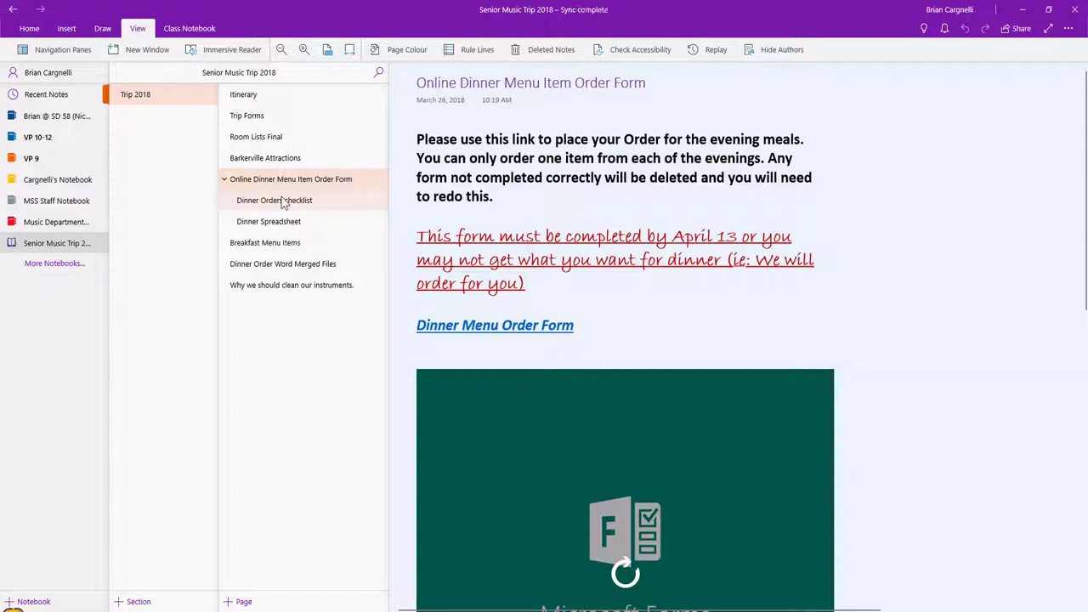
scroll(854, 266, "down", 3)
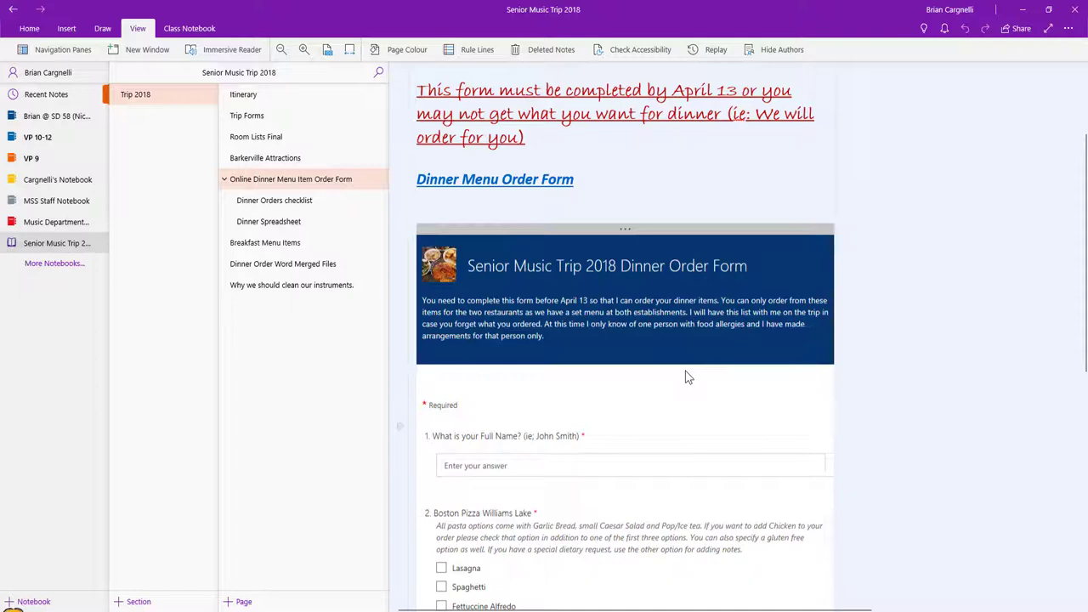
View the dinner orders on the Dinner Spreadsheet page and open the Breakfast Menu Items page.
left_click(289, 222)
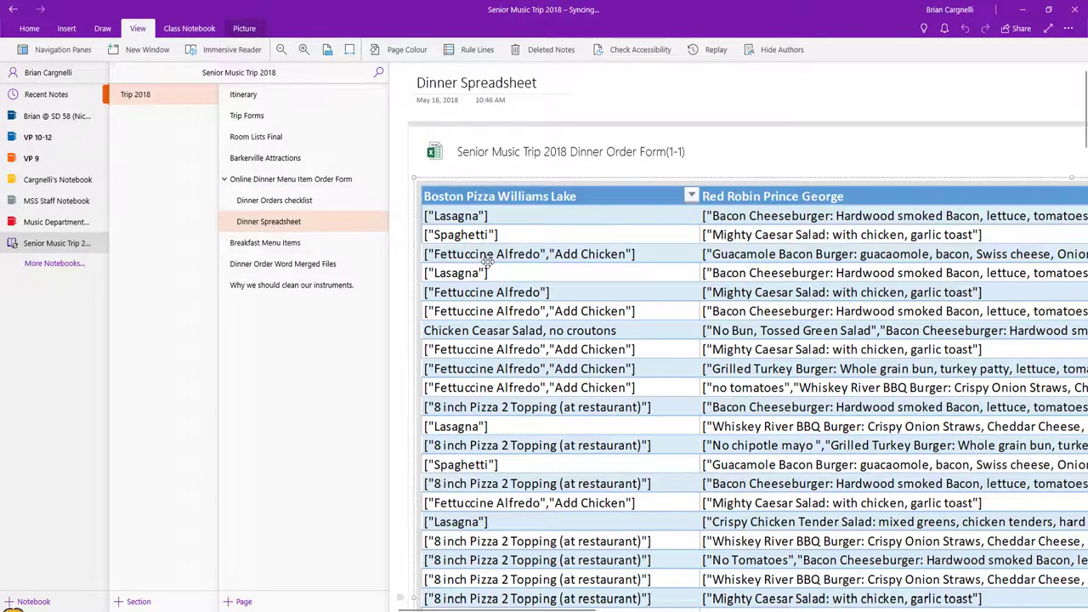
left_click(488, 261)
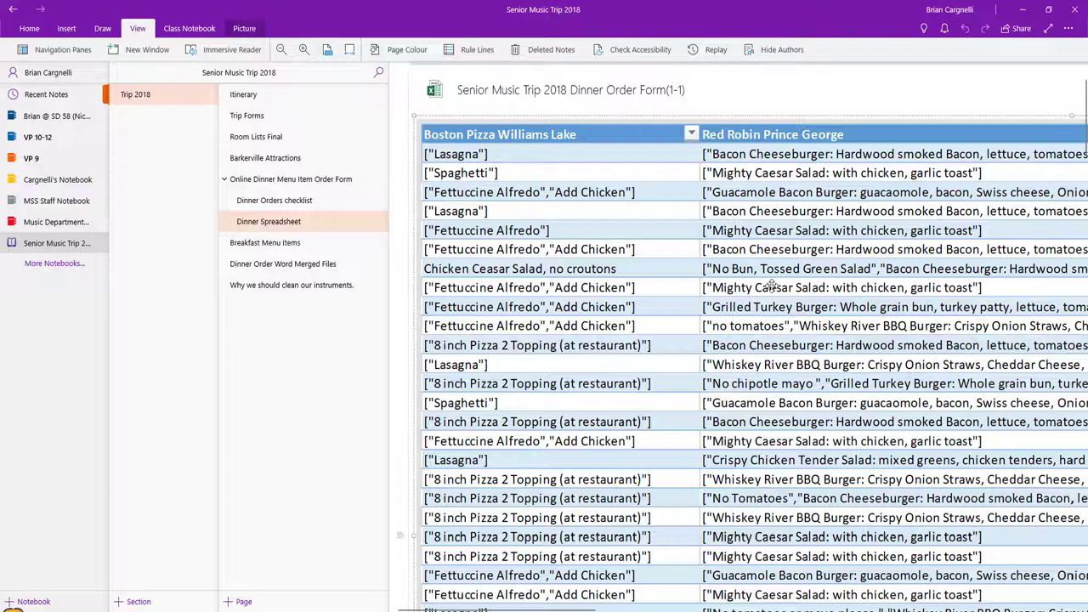
left_click_drag(289, 246, 293, 247)
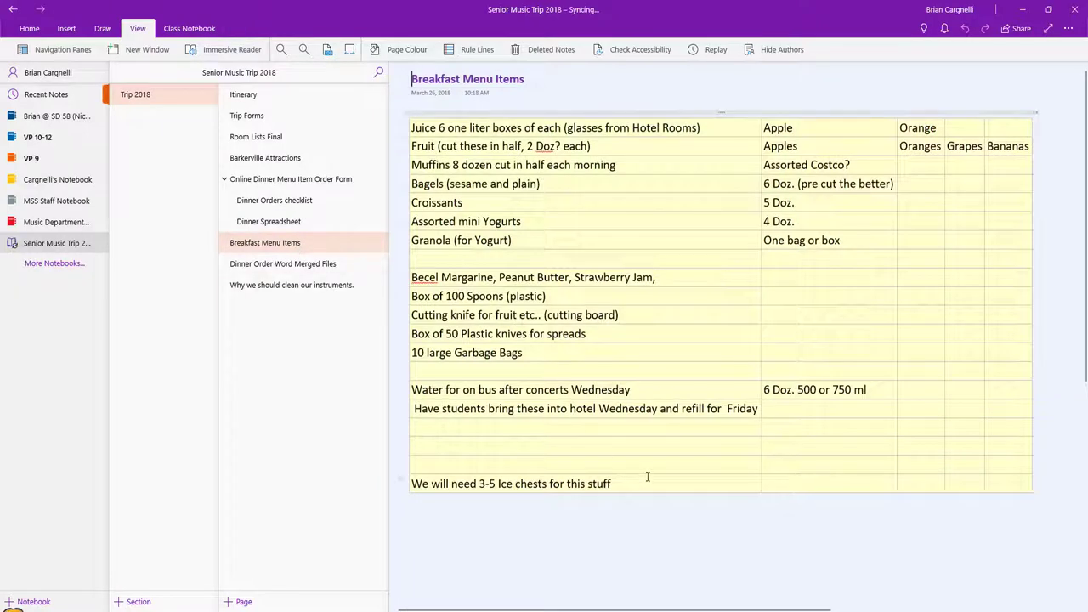